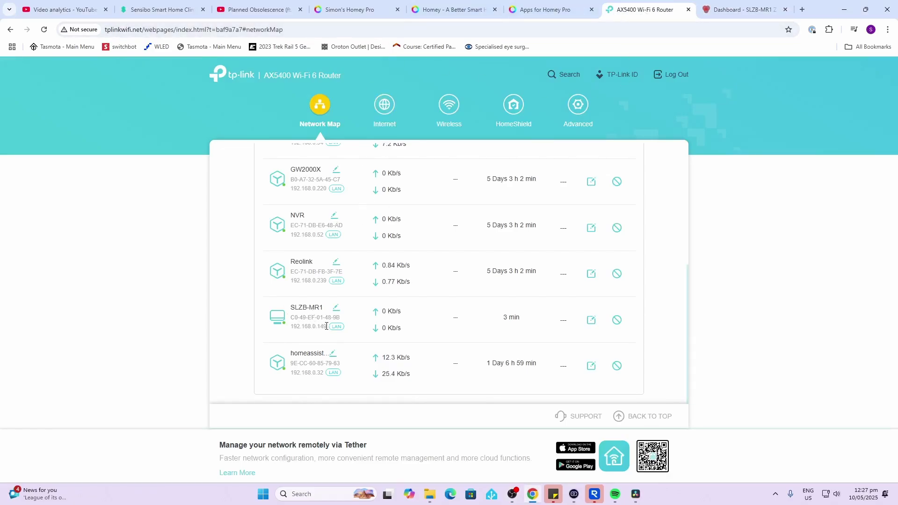
- Select the SLZB-MR1 address 192.168.0.149 in the router's client list and switch to its dashboard
{"action": "left_click_drag", "start_coordinate": [326, 326], "coordinate": [293, 331]}
{"action": "left_click", "coordinate": [733, 12]}
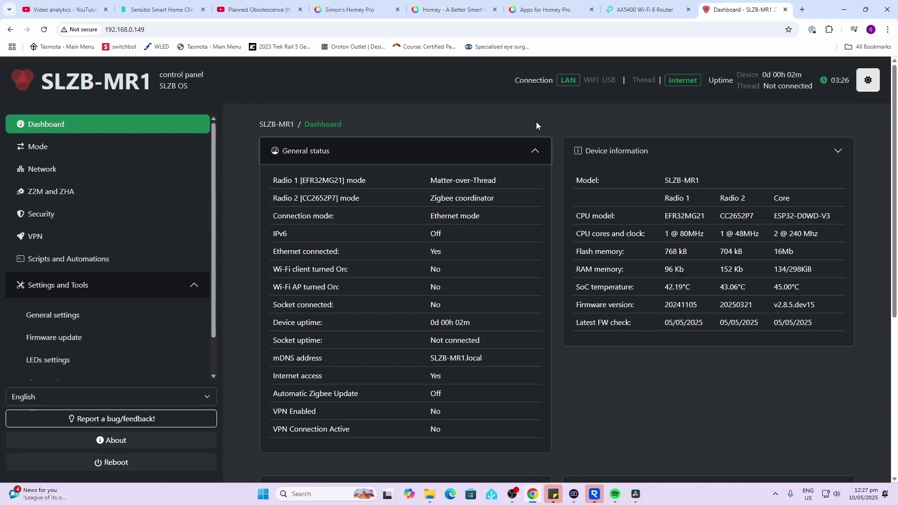
- Collapse and re-expand the General status panel, then scroll down the SLZB-MR1 dashboard
{"action": "left_click", "coordinate": [535, 151]}
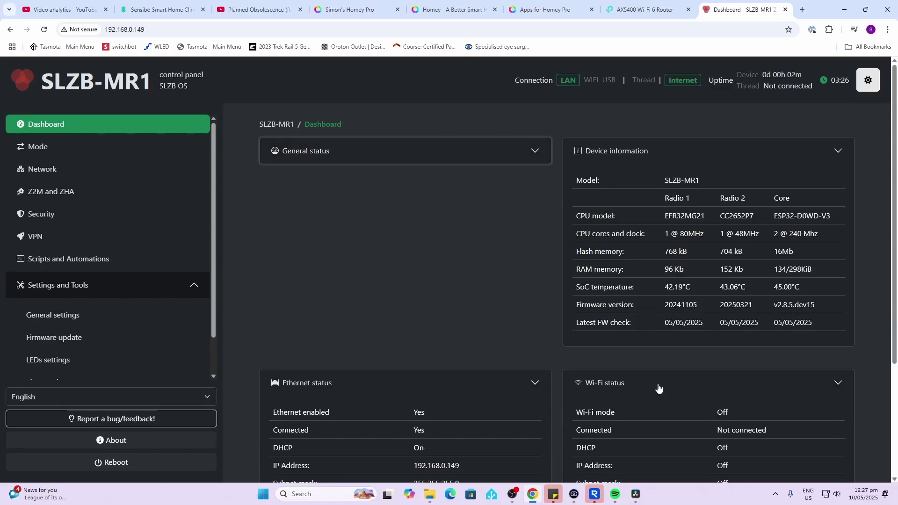
{"action": "left_click", "coordinate": [536, 152]}
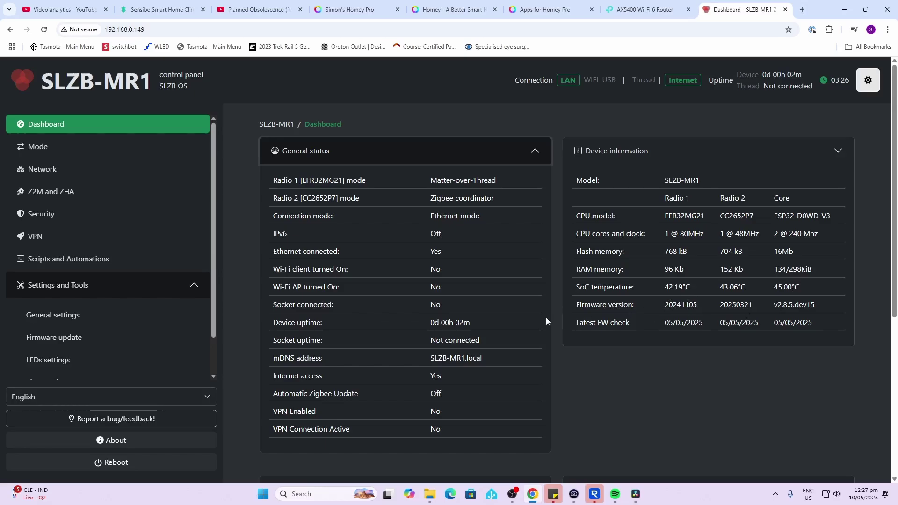
{"action": "scroll", "coordinate": [544, 318], "scroll_direction": "down", "scroll_amount": 5}
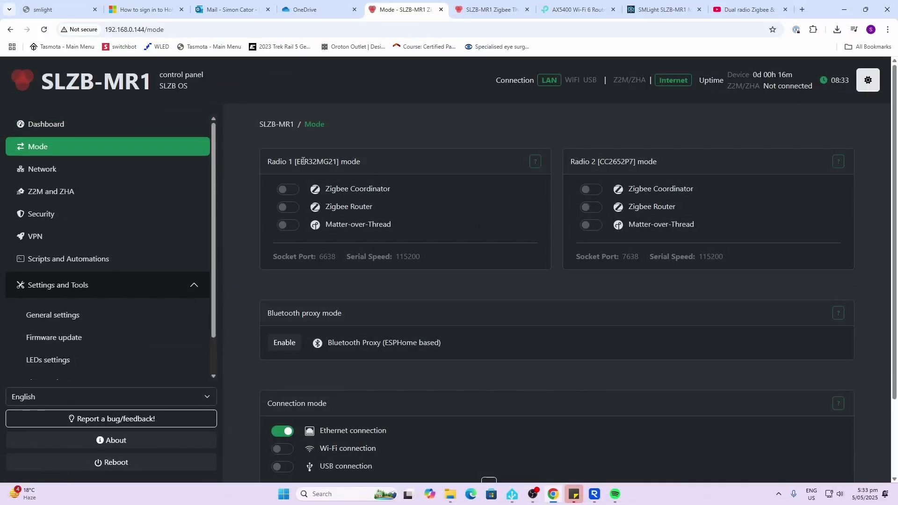
- Reflash Radio 1 to Matter-over-Thread, accepting the Ethernet stability warning and reflashing notice
{"action": "left_click", "coordinate": [289, 225]}
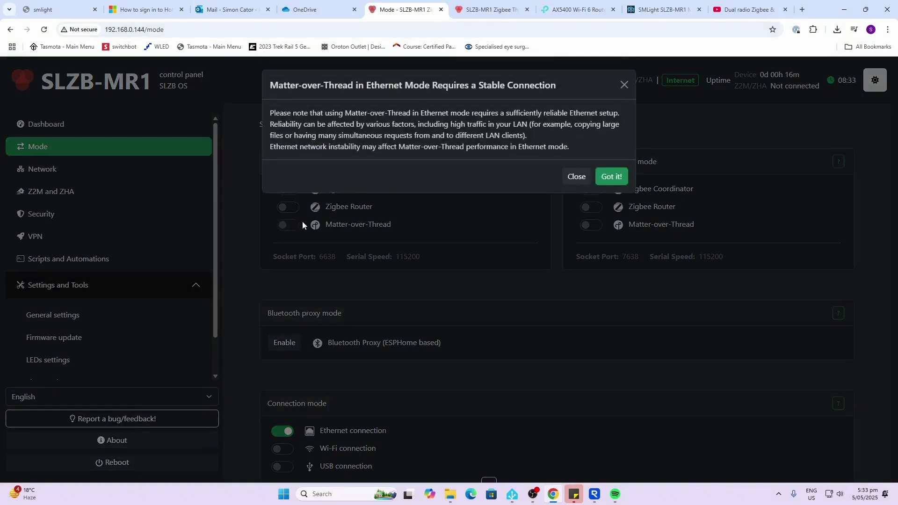
{"action": "left_click", "coordinate": [612, 176]}
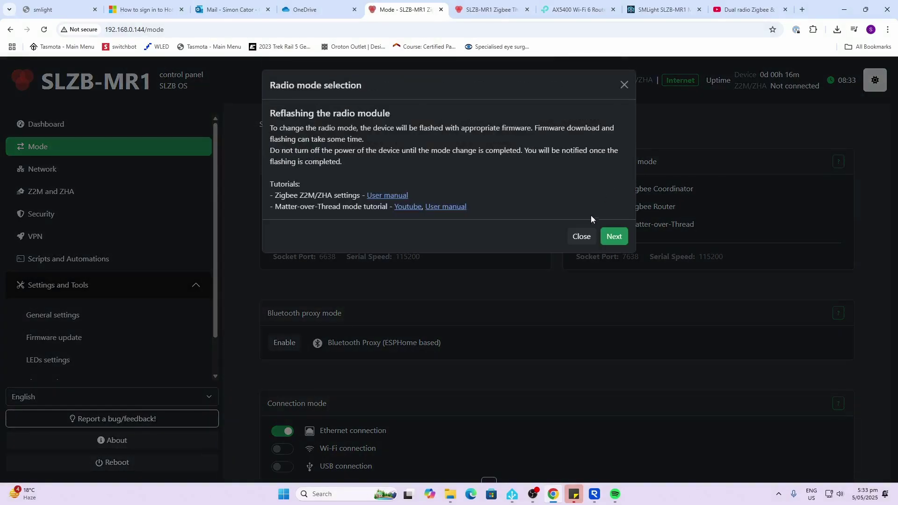
{"action": "left_click", "coordinate": [615, 237]}
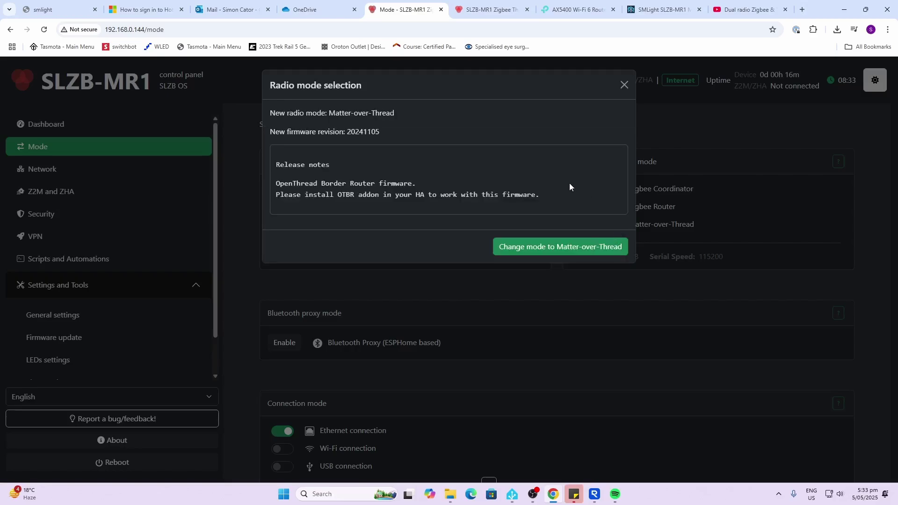
{"action": "left_click", "coordinate": [579, 249]}
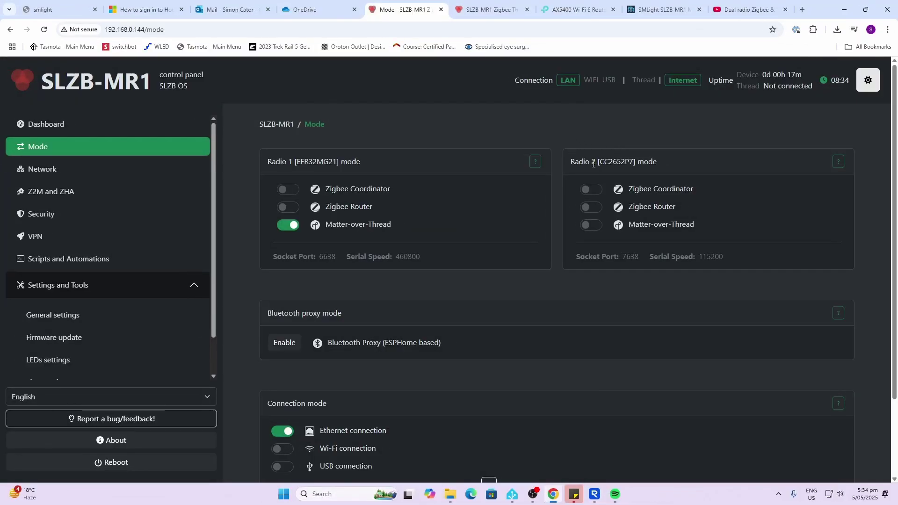
- Set Radio 2 to Zigbee Coordinator and flash SLZB OS core firmware v2.8.5.dev12
{"action": "left_click", "coordinate": [592, 190]}
{"action": "left_click", "coordinate": [614, 236]}
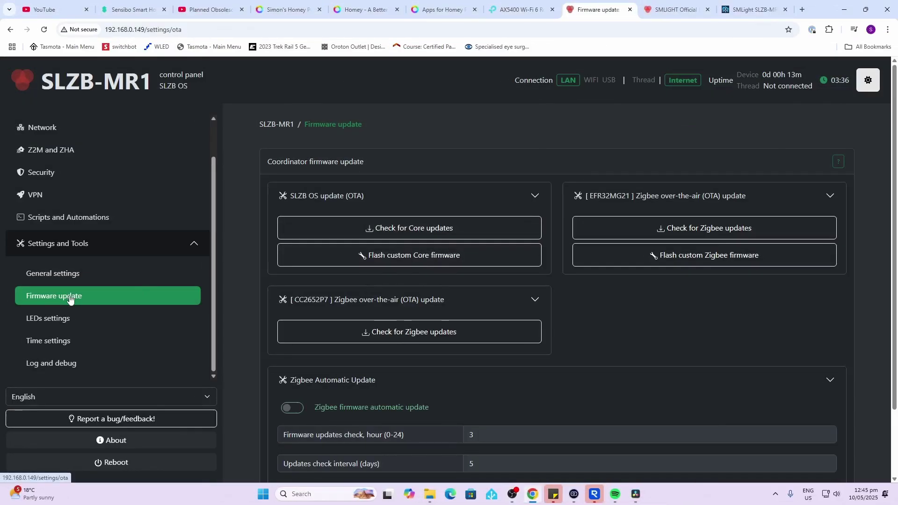
{"action": "left_click", "coordinate": [400, 228]}
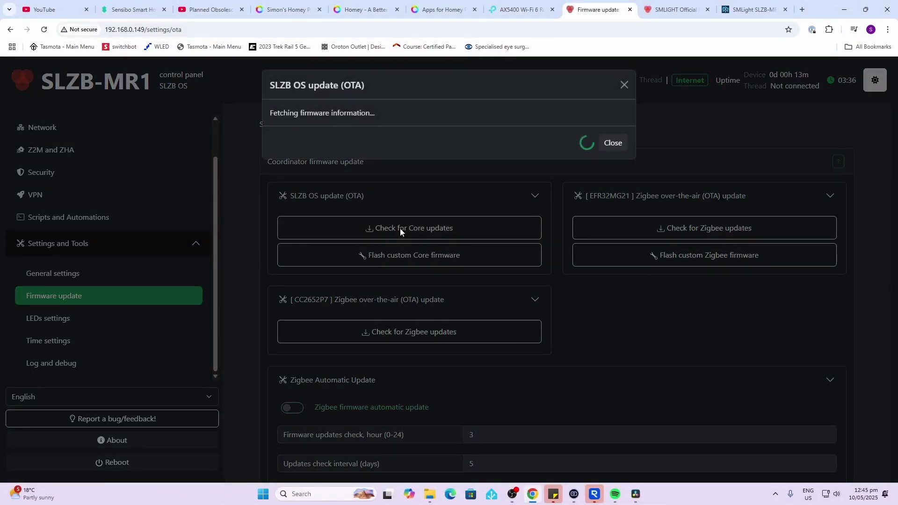
{"action": "left_click", "coordinate": [450, 283]}
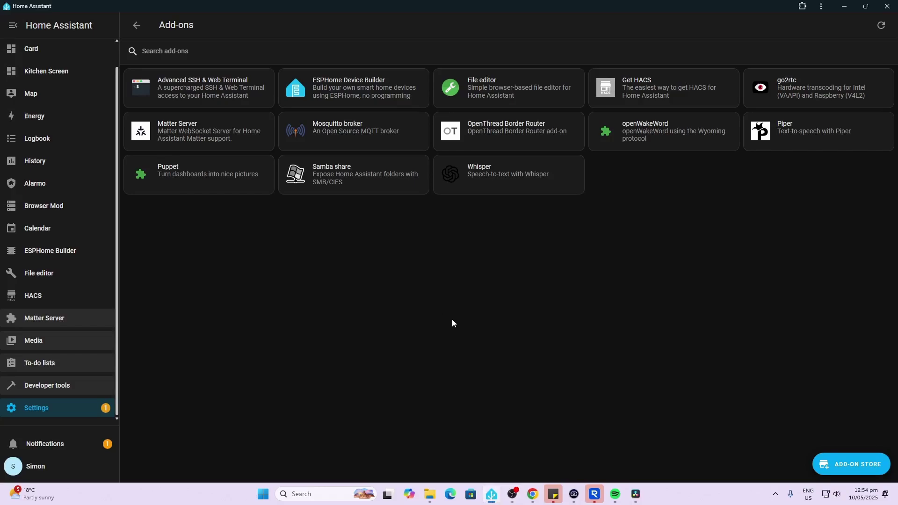
- Search the Add-on Store for 'thre' and install the OpenThread Border Router add-on
{"action": "left_click", "coordinate": [167, 127]}
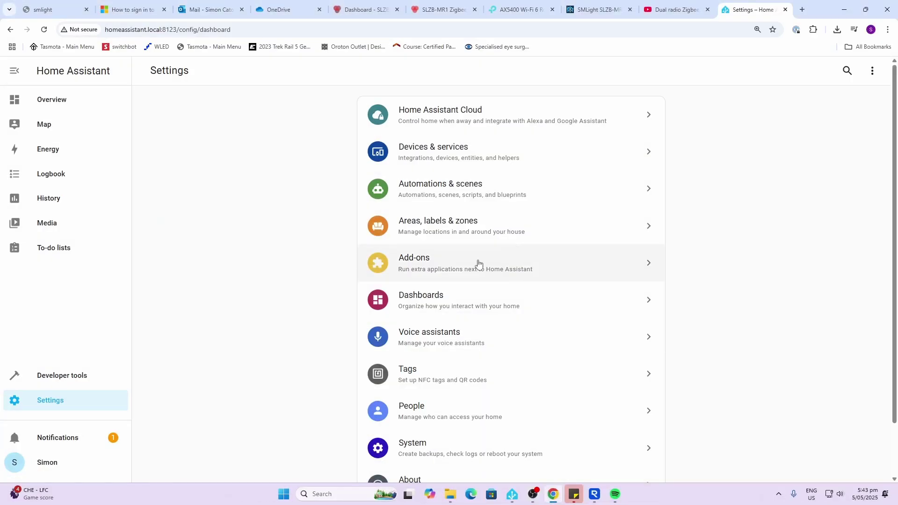
{"action": "left_click", "coordinate": [478, 264]}
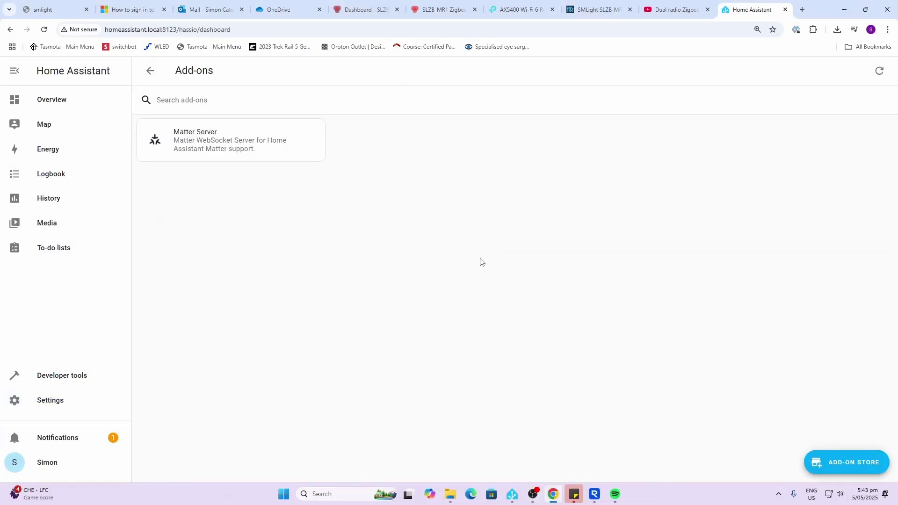
{"action": "left_click", "coordinate": [859, 463]}
{"action": "left_click", "coordinate": [202, 104]}
{"action": "type", "text": "threa"}
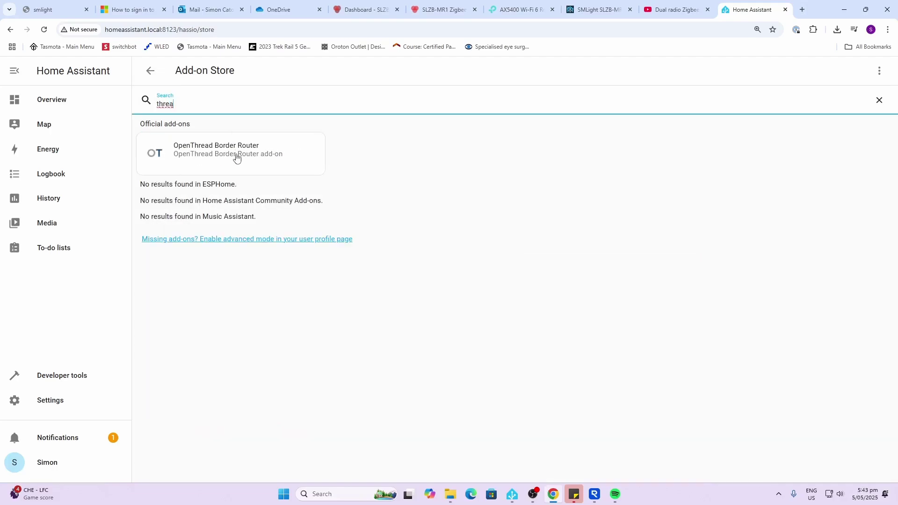
{"action": "left_click", "coordinate": [237, 158]}
{"action": "left_click", "coordinate": [271, 251]}
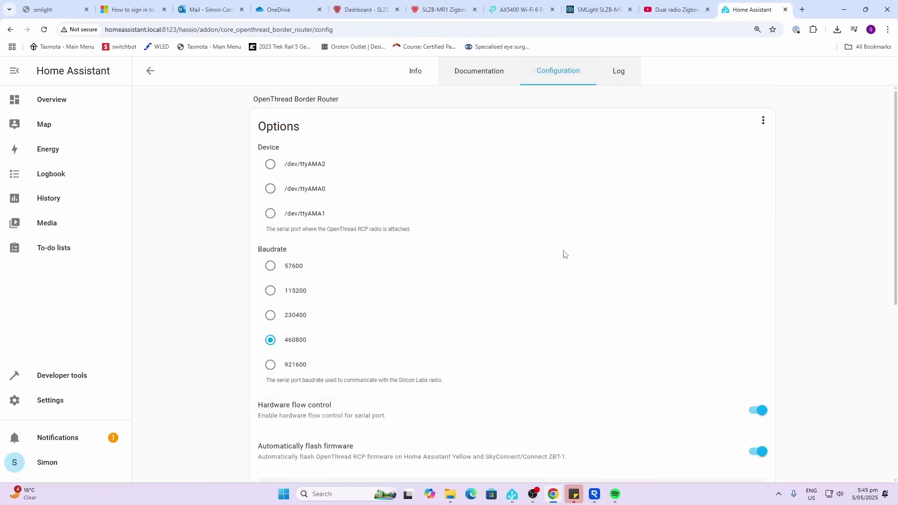
- Use /dev/ttyAMA1, show optional options, and disable hardware flow control, auto-flash and OTBR firewall
{"action": "scroll", "coordinate": [563, 255], "scroll_direction": "down", "scroll_amount": 2}
{"action": "scroll", "coordinate": [560, 253], "scroll_direction": "up", "scroll_amount": 2}
{"action": "left_click", "coordinate": [270, 214]}
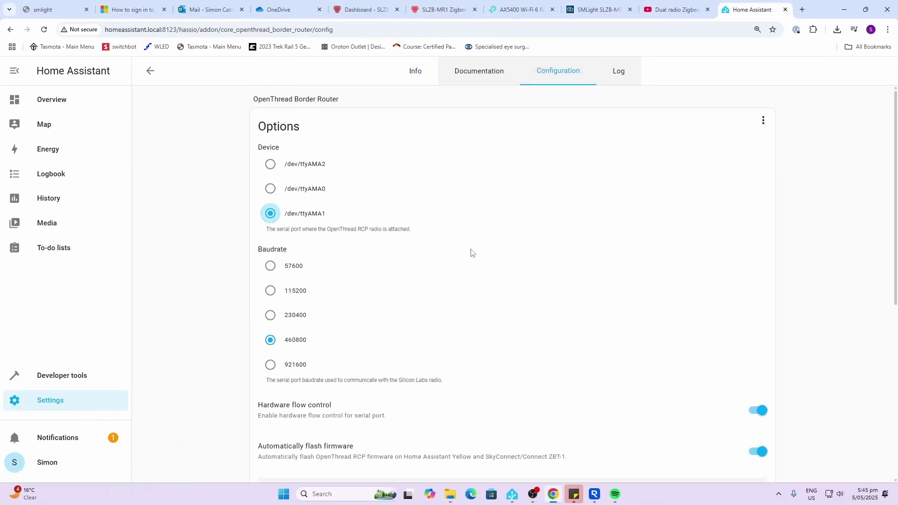
{"action": "scroll", "coordinate": [471, 253], "scroll_direction": "down", "scroll_amount": 1}
{"action": "scroll", "coordinate": [471, 253], "scroll_direction": "down", "scroll_amount": 4}
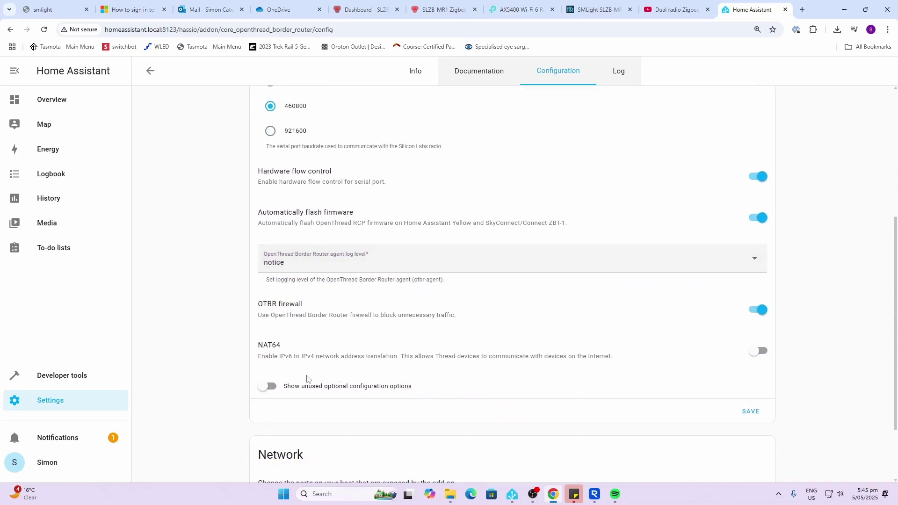
{"action": "left_click", "coordinate": [267, 386]}
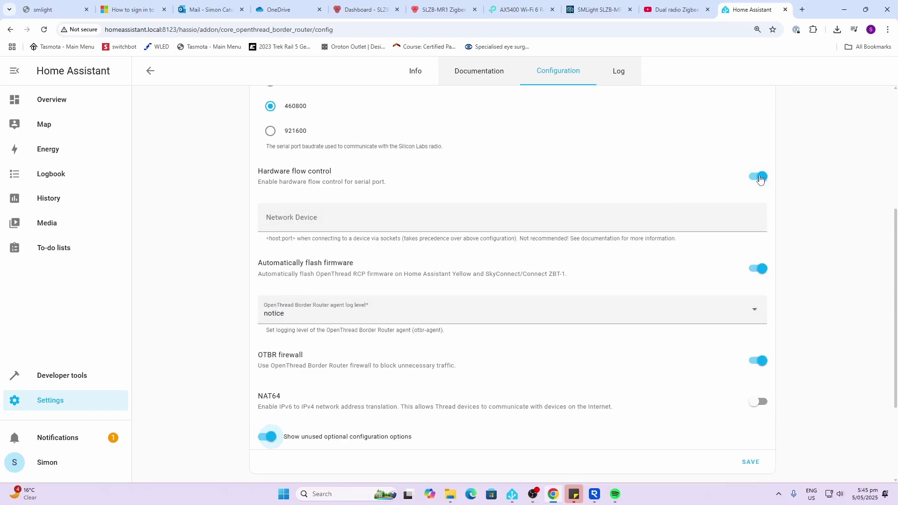
{"action": "left_click", "coordinate": [758, 177]}
{"action": "left_click", "coordinate": [757, 270]}
{"action": "left_click", "coordinate": [757, 360]}
{"action": "left_click", "coordinate": [341, 222]}
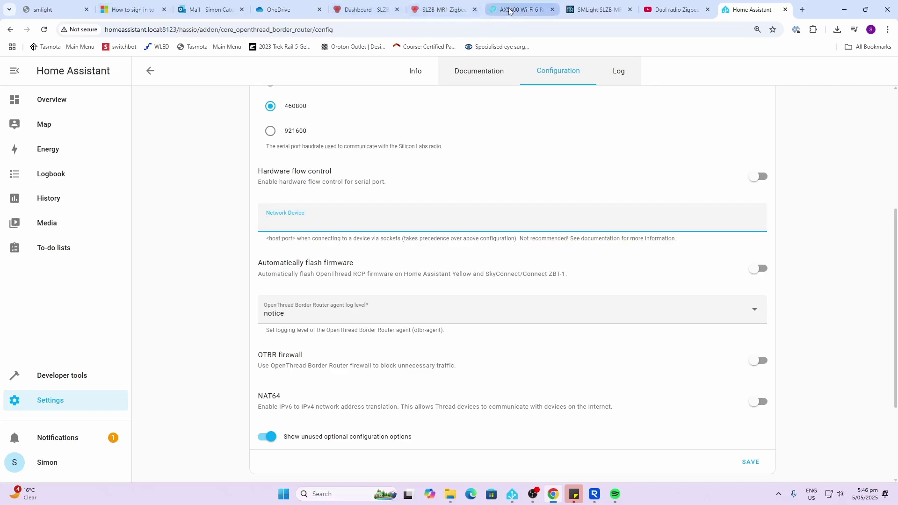
{"action": "left_click", "coordinate": [362, 10]}
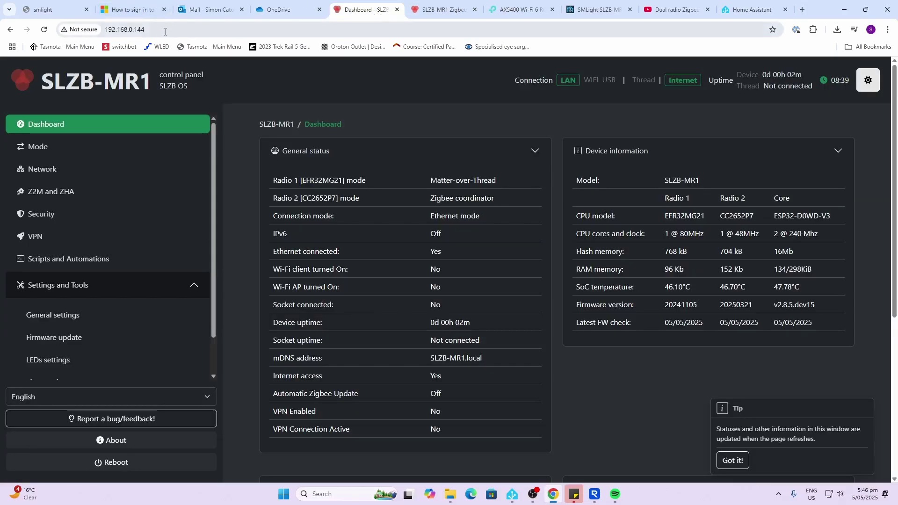
- Copy the SLZB-MR1 control panel address and paste it into the Network Device field
{"action": "left_click", "coordinate": [74, 27]}
{"action": "right_click", "coordinate": [133, 31]}
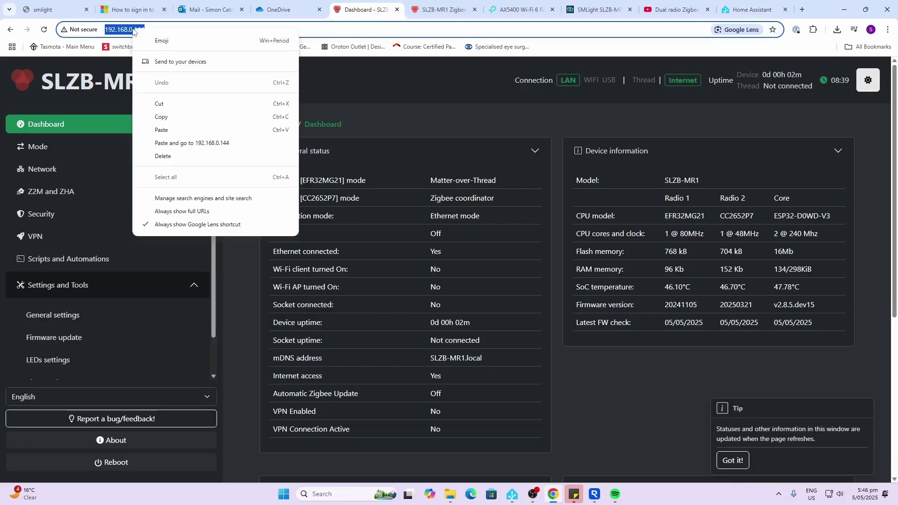
{"action": "left_click", "coordinate": [166, 117]}
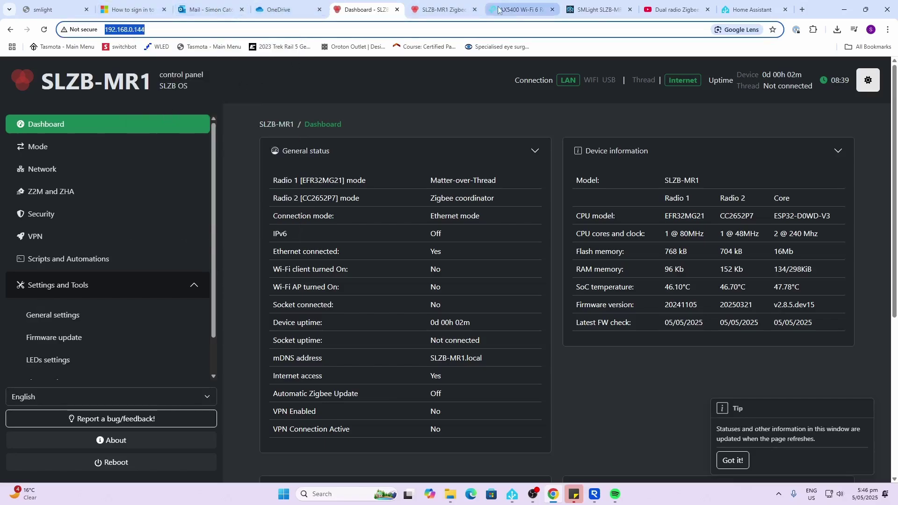
{"action": "left_click", "coordinate": [733, 12]}
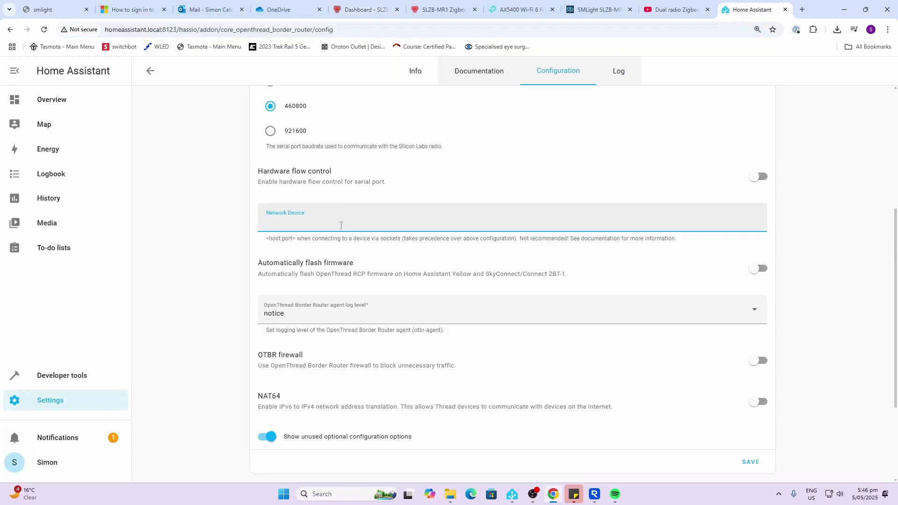
{"action": "right_click", "coordinate": [339, 219]}
{"action": "left_click", "coordinate": [372, 311]}
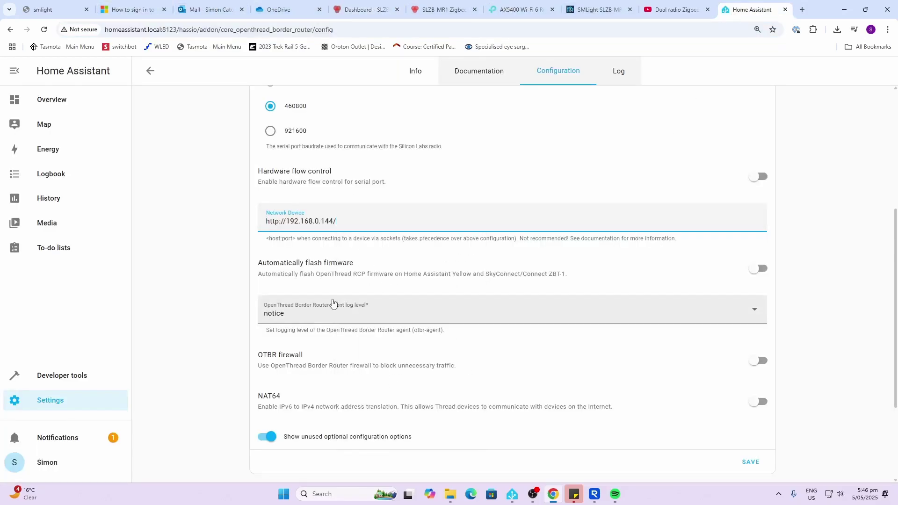
- Append Radio 1's socket port 6638 to the network device address and save the configuration
{"action": "left_click", "coordinate": [362, 9]}
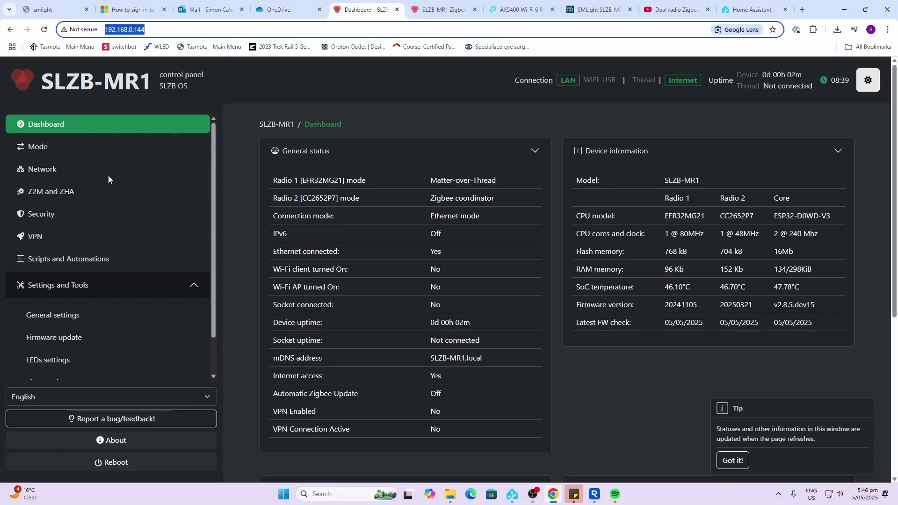
{"action": "left_click", "coordinate": [36, 147]}
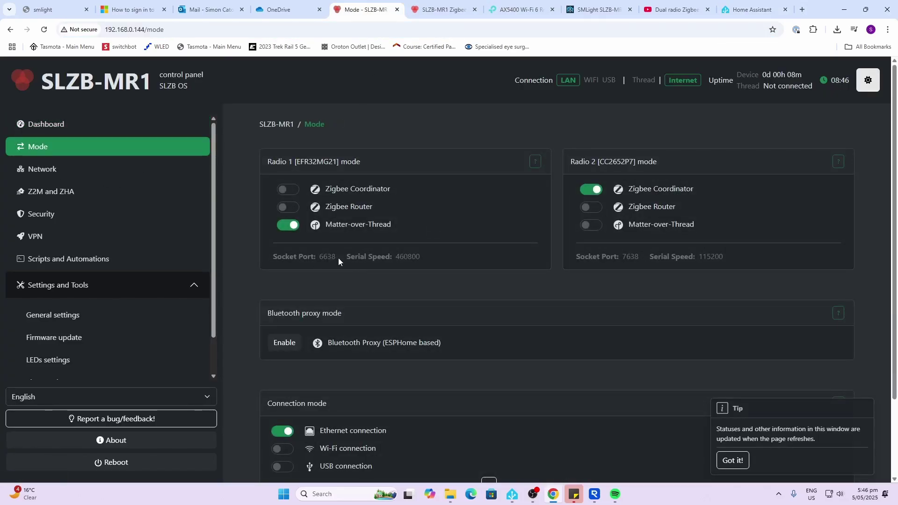
{"action": "left_click_drag", "start_coordinate": [336, 257], "coordinate": [322, 257]}
{"action": "right_click", "coordinate": [329, 257]}
{"action": "left_click", "coordinate": [374, 263]}
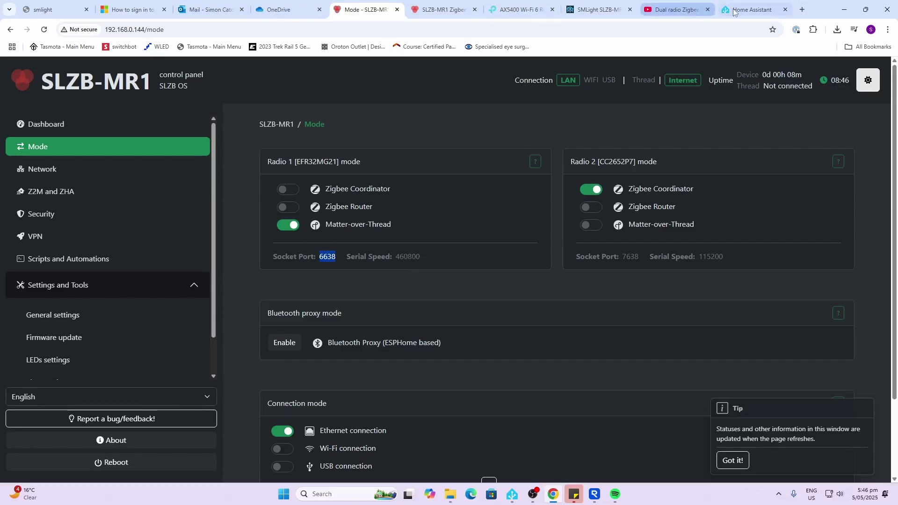
{"action": "left_click", "coordinate": [750, 9]}
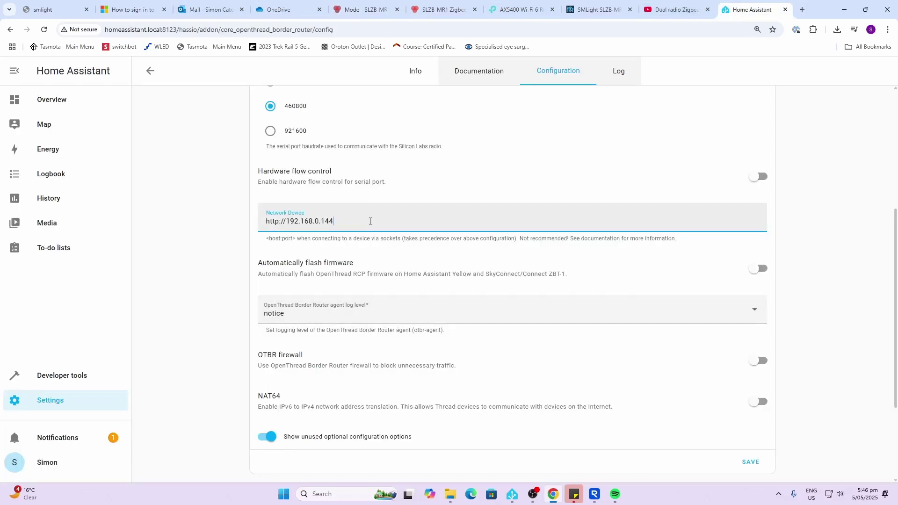
{"action": "right_click", "coordinate": [370, 221]}
{"action": "left_click", "coordinate": [395, 315]}
{"action": "scroll", "coordinate": [308, 243], "scroll_direction": "up", "scroll_amount": 3}
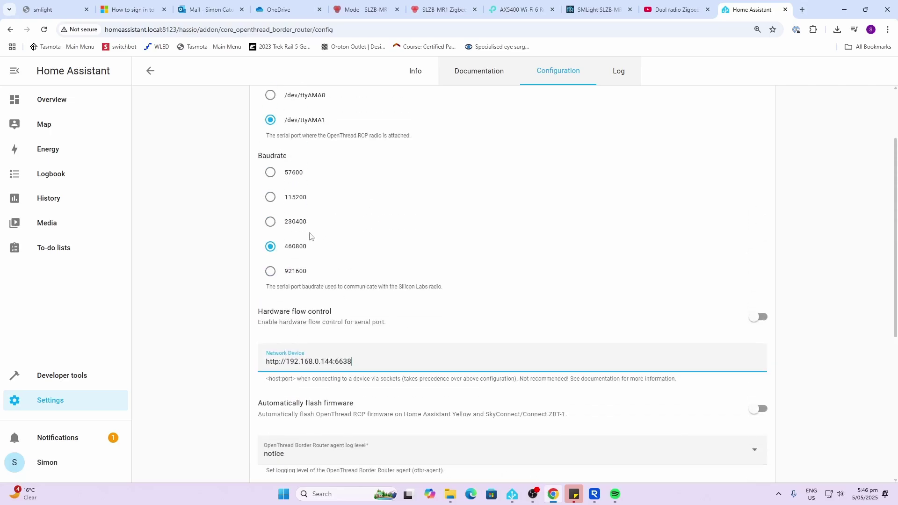
{"action": "scroll", "coordinate": [483, 229], "scroll_direction": "down", "scroll_amount": 5}
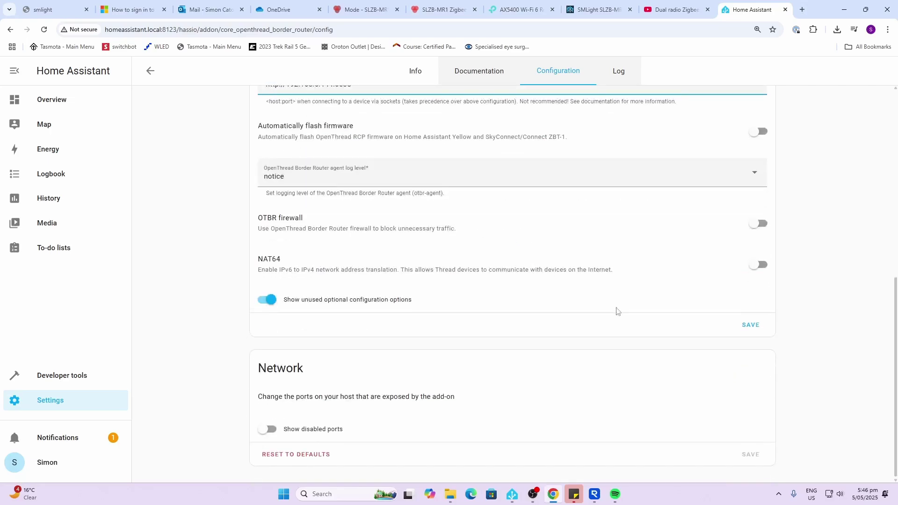
{"action": "left_click", "coordinate": [750, 325]}
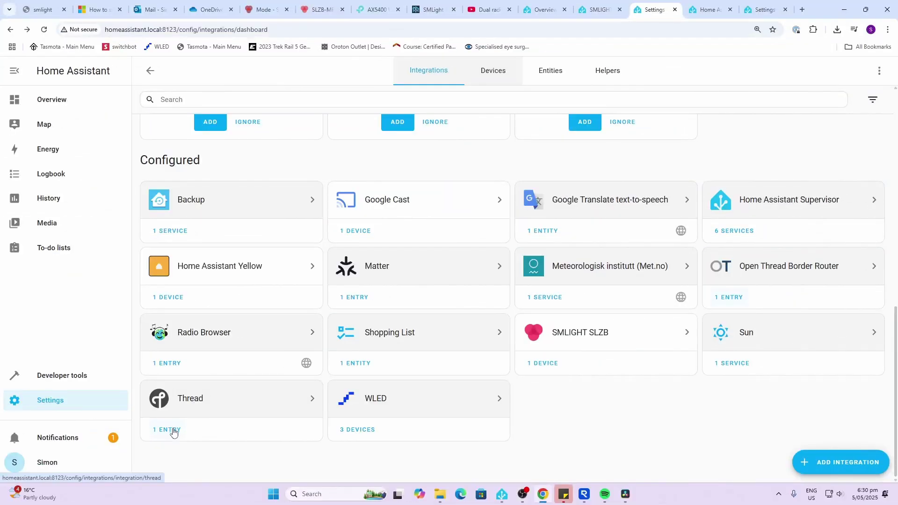
- Open the Thread integration's entry and configuration, then scroll through the other Thread networks
{"action": "left_click", "coordinate": [173, 432]}
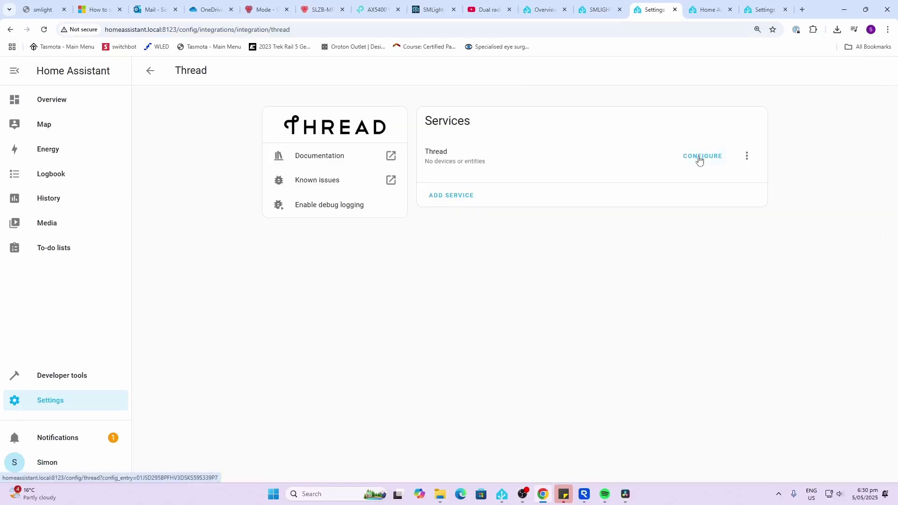
{"action": "left_click", "coordinate": [699, 160]}
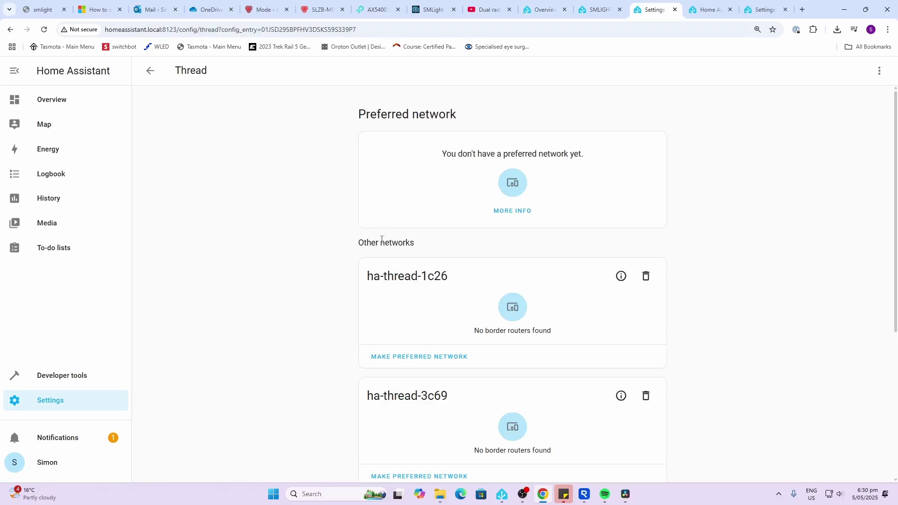
{"action": "scroll", "coordinate": [382, 239], "scroll_direction": "down", "scroll_amount": 5}
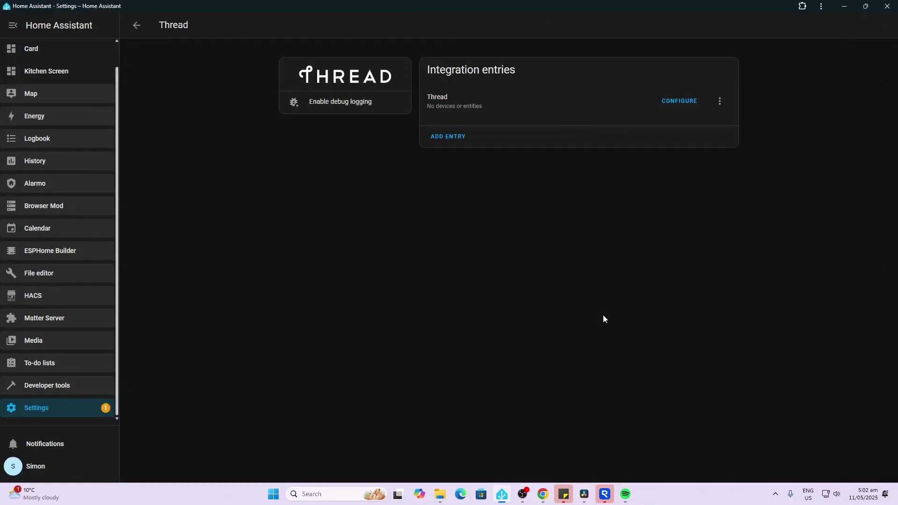
- Open the Thread configuration and bring up the OpenThread border router's options menu
{"action": "left_click", "coordinate": [675, 104]}
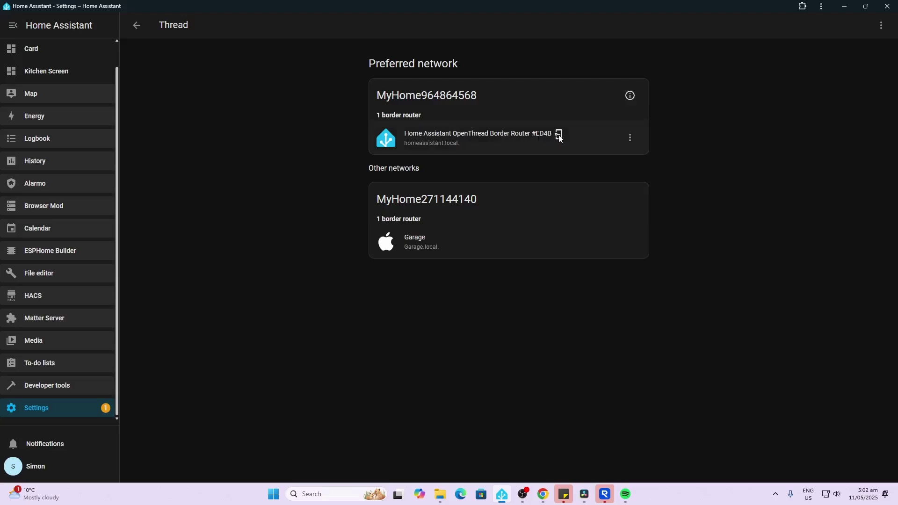
{"action": "mouse_move", "coordinate": [559, 138]}
{"action": "left_click", "coordinate": [629, 138]}
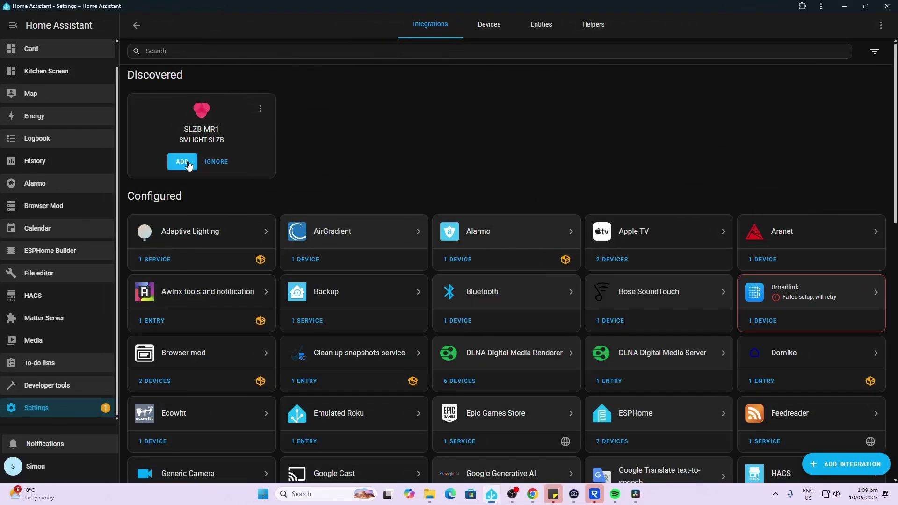
- Add the discovered SLZB-MR1 through SMLIGHT SLZB setup, assigning it to the Kitchen area
{"action": "left_click", "coordinate": [188, 165]}
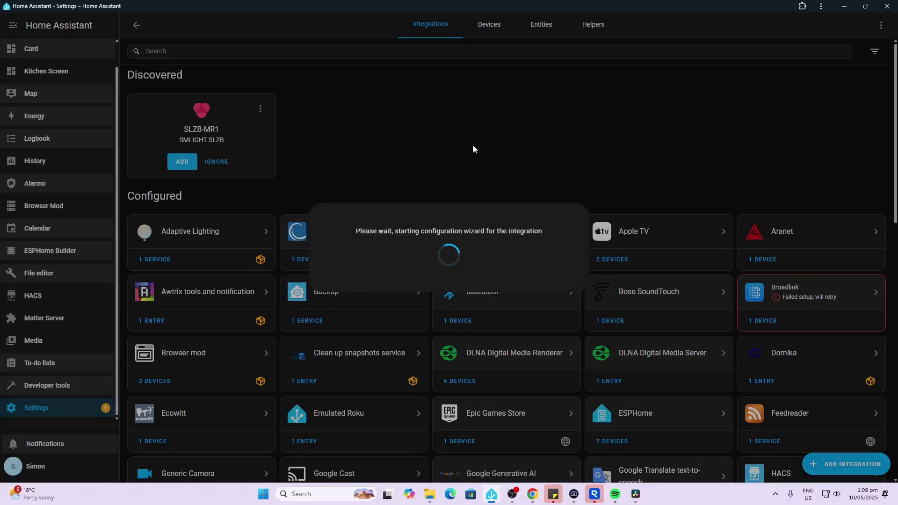
{"action": "left_click", "coordinate": [517, 275]}
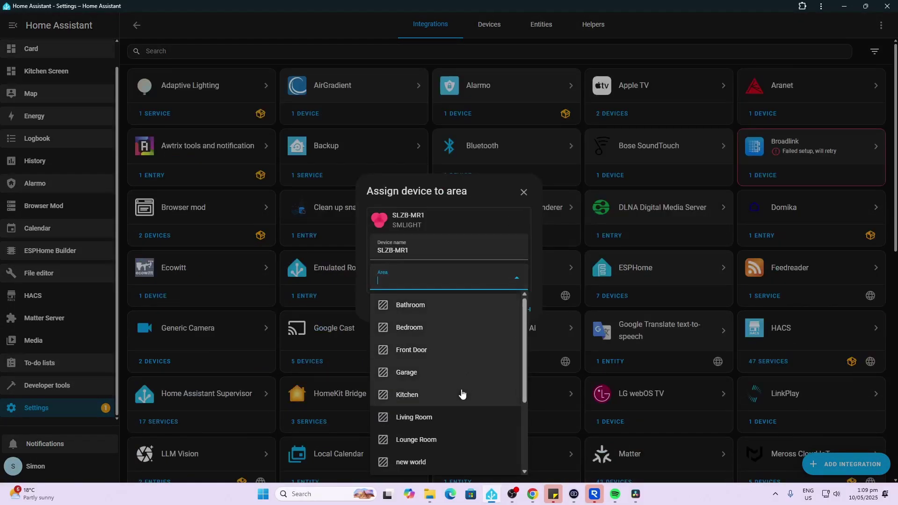
{"action": "left_click", "coordinate": [462, 394]}
{"action": "left_click", "coordinate": [519, 310]}
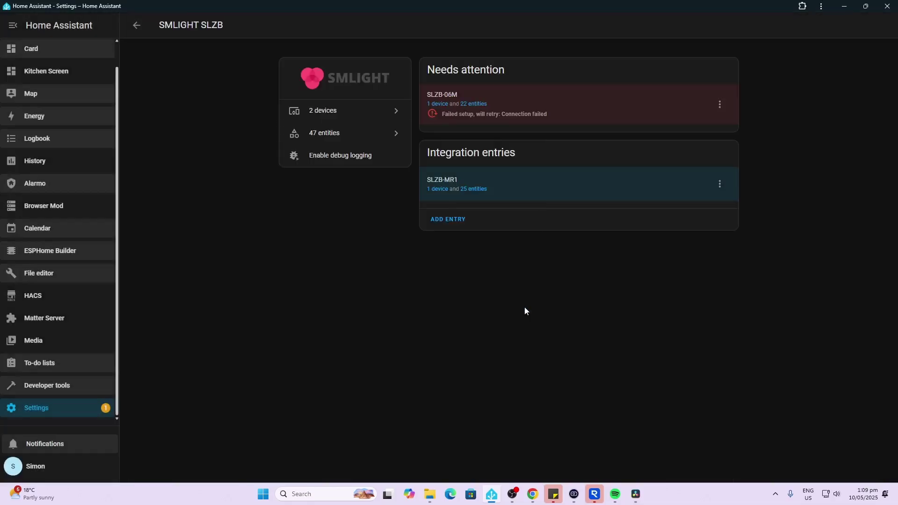
- On the SLZB-MR1 device page, enable LED night mode while leaving Disable LEDs off
{"action": "left_click", "coordinate": [437, 189]}
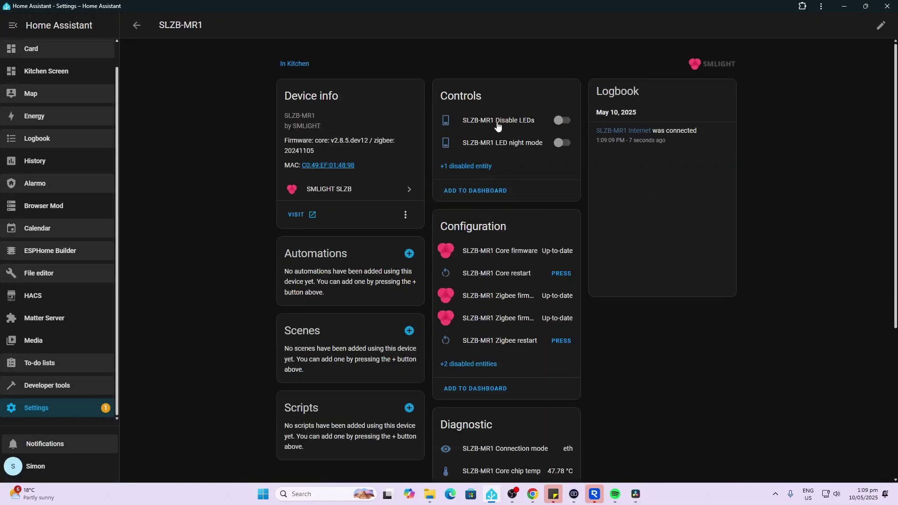
{"action": "left_click", "coordinate": [561, 121]}
{"action": "left_click", "coordinate": [561, 122]}
{"action": "left_click", "coordinate": [563, 144]}
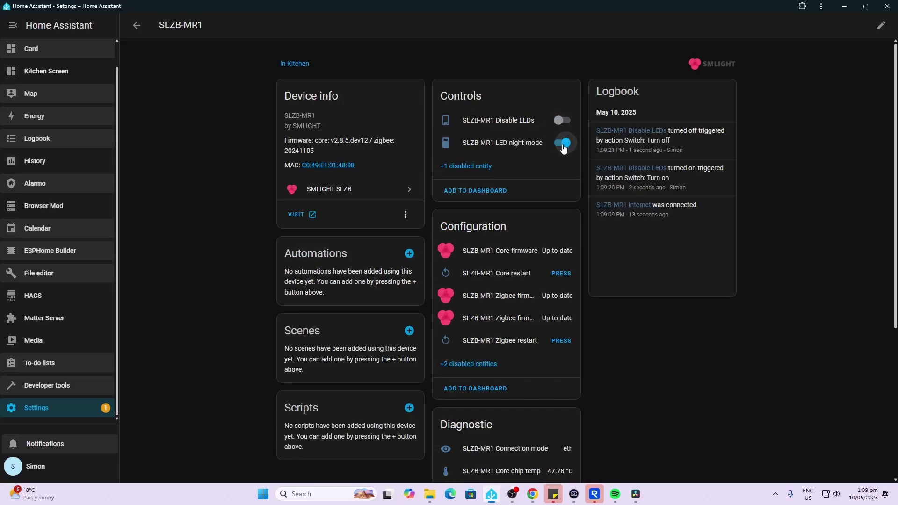
{"action": "scroll", "coordinate": [549, 318], "scroll_direction": "down", "scroll_amount": 5}
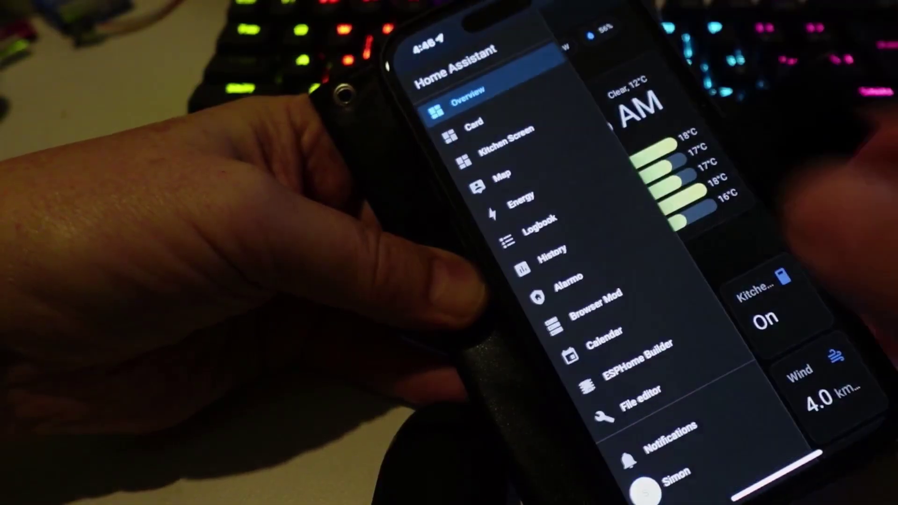
- From Devices & services in the phone app, start adding a Matter device, answering 'No. It's new.'
{"action": "scroll", "coordinate": [538, 258], "scroll_direction": "down", "scroll_amount": 5}
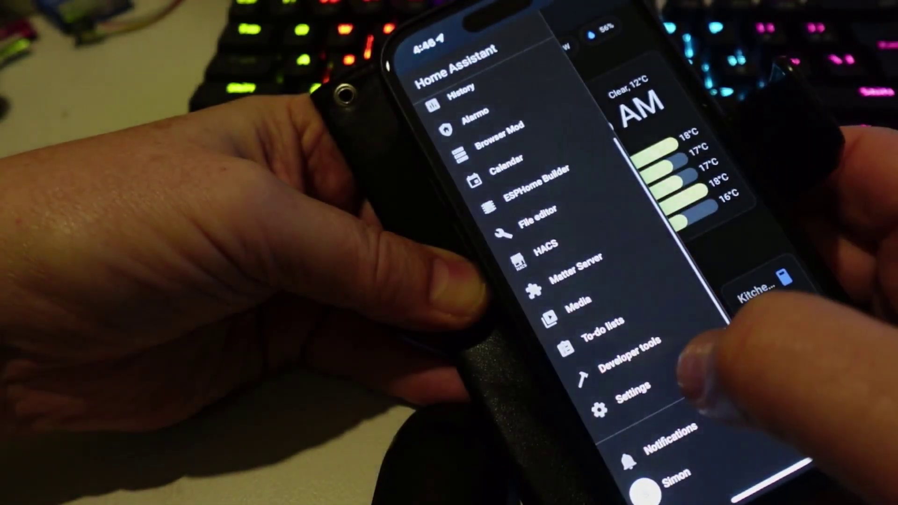
{"action": "left_click", "coordinate": [655, 393]}
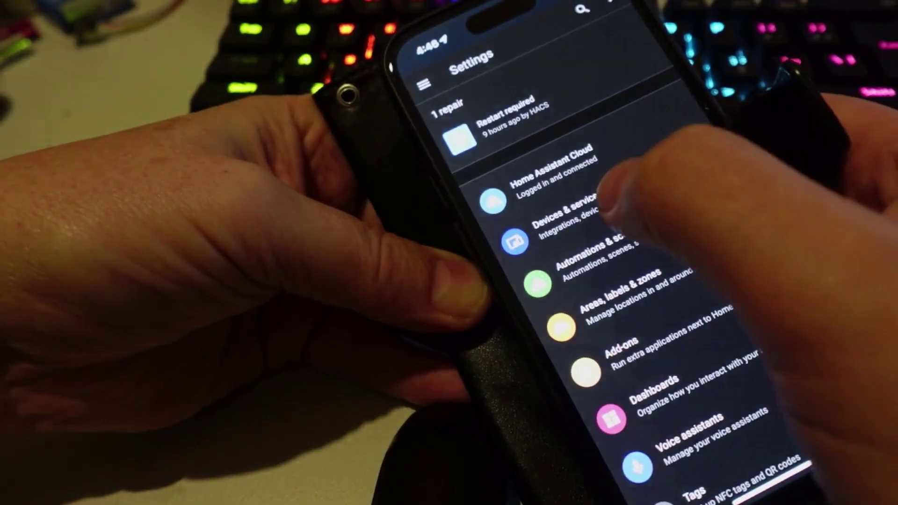
{"action": "left_click", "coordinate": [608, 201]}
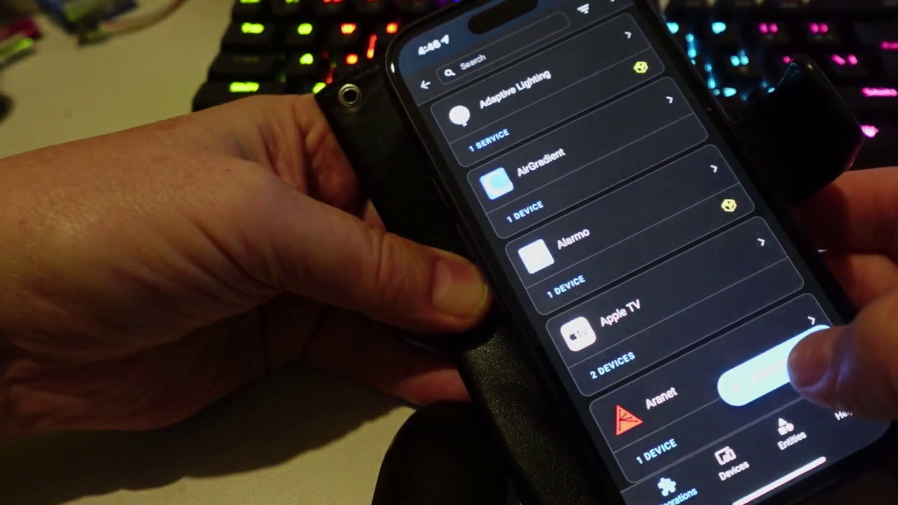
{"action": "left_click", "coordinate": [786, 363]}
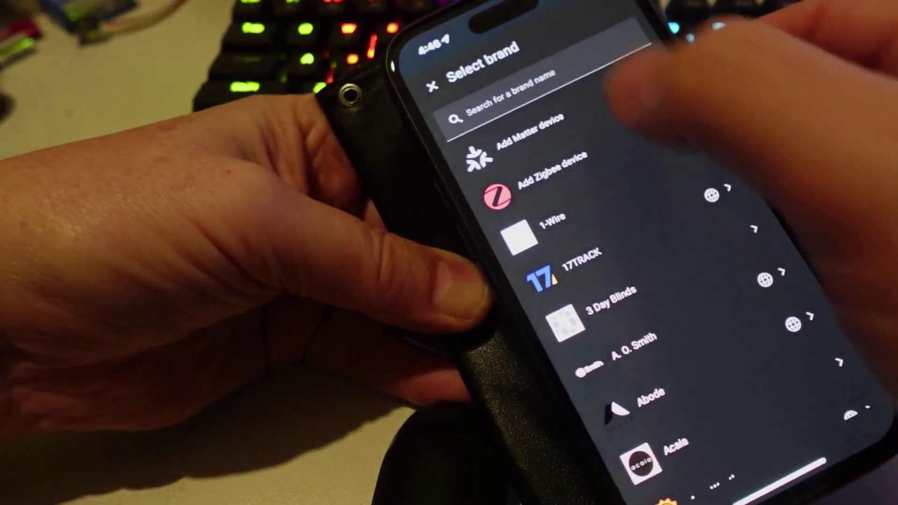
{"action": "left_click", "coordinate": [533, 133]}
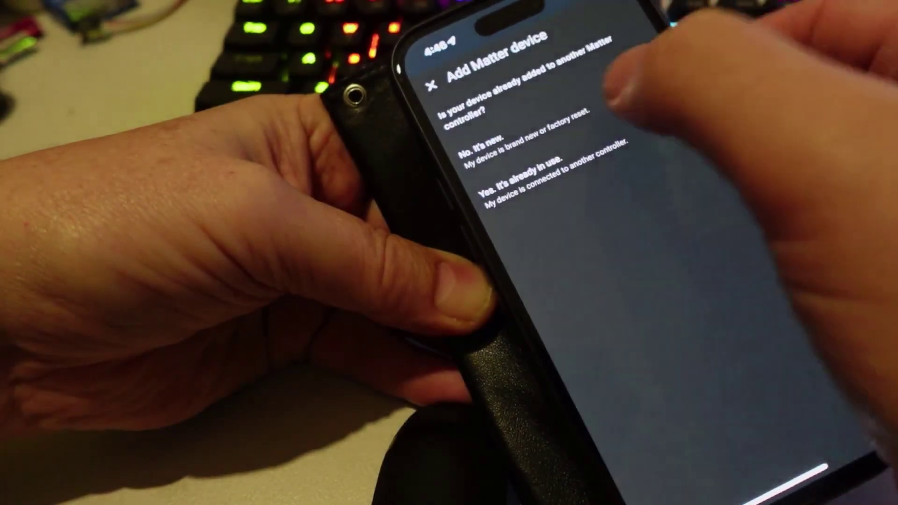
{"action": "left_click", "coordinate": [575, 117]}
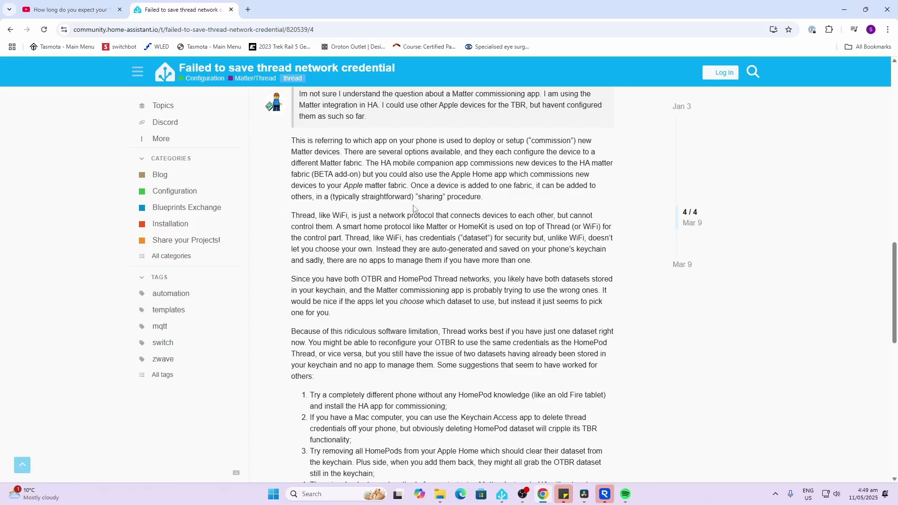
{"action": "scroll", "coordinate": [413, 208], "scroll_direction": "up", "scroll_amount": 1}
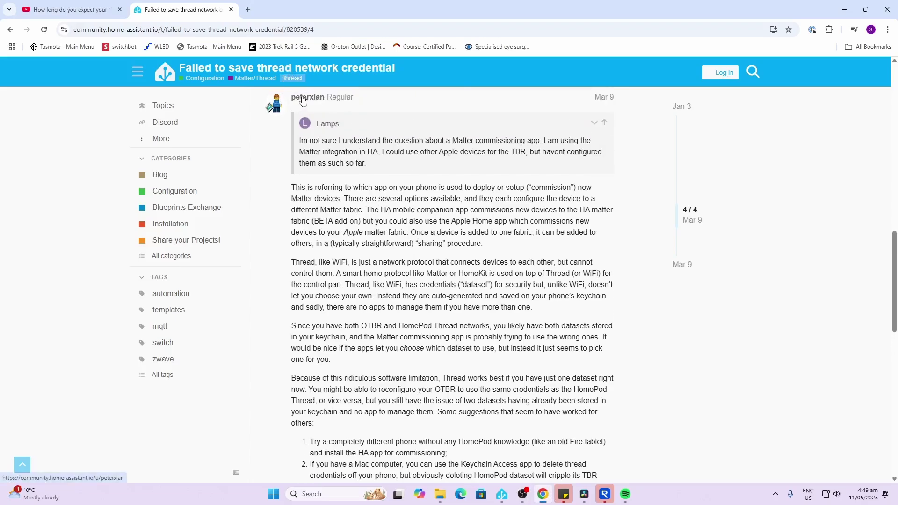
{"action": "scroll", "coordinate": [426, 314], "scroll_direction": "down", "scroll_amount": 1}
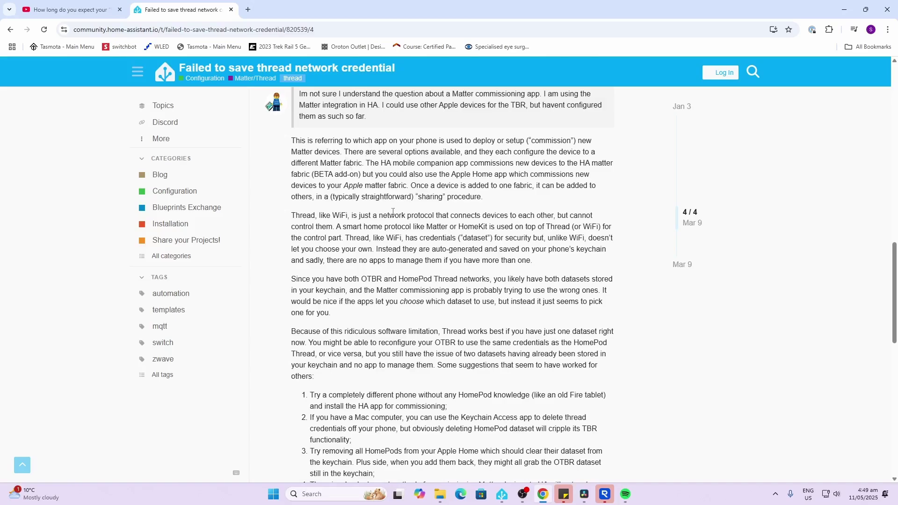
{"action": "scroll", "coordinate": [393, 211], "scroll_direction": "down", "scroll_amount": 2}
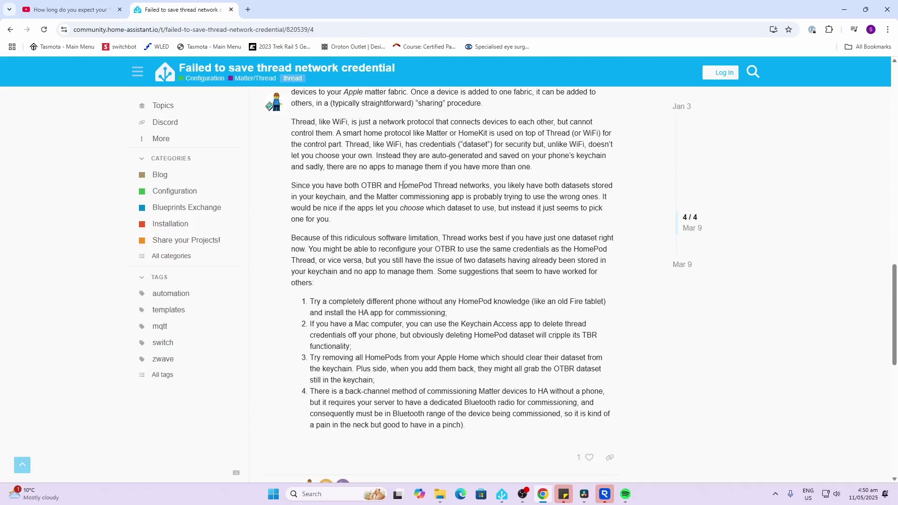
{"action": "left_click_drag", "start_coordinate": [404, 187], "coordinate": [439, 187]}
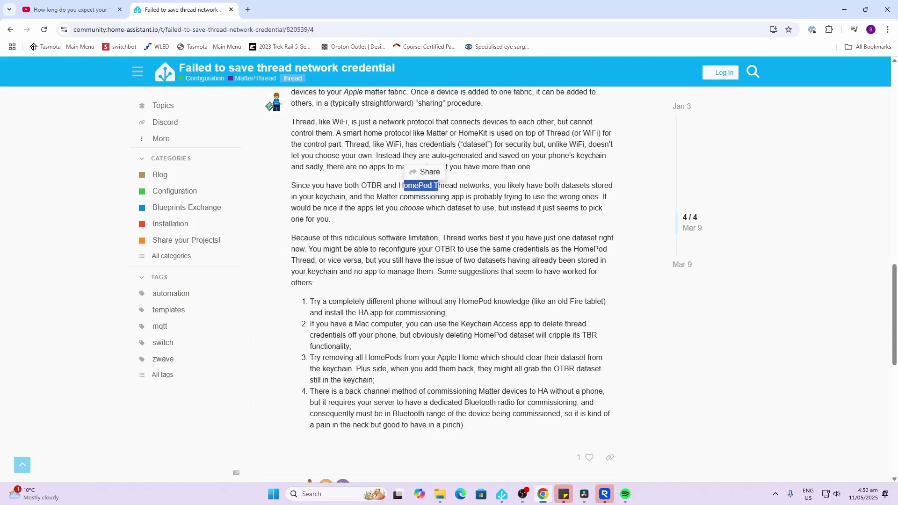
{"action": "scroll", "coordinate": [422, 251], "scroll_direction": "down", "scroll_amount": 1}
{"action": "left_click", "coordinate": [426, 188]}
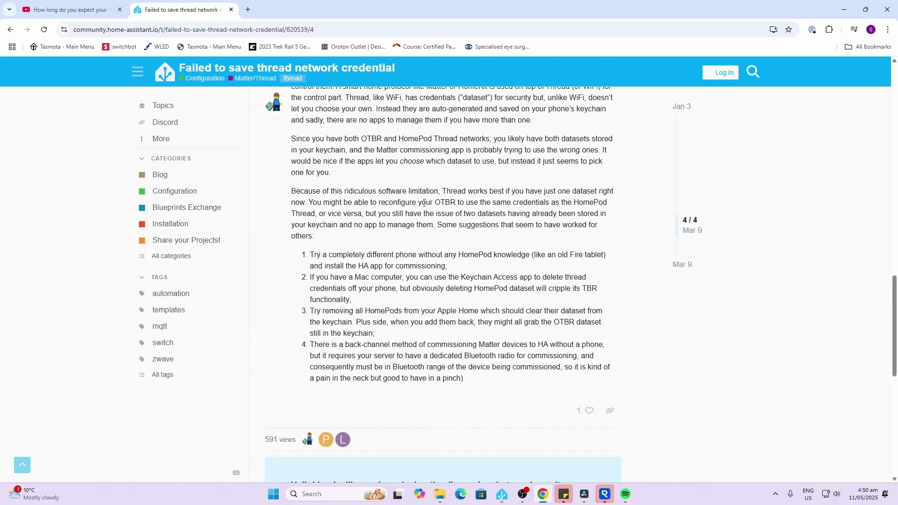
{"action": "scroll", "coordinate": [424, 203], "scroll_direction": "down", "scroll_amount": 1}
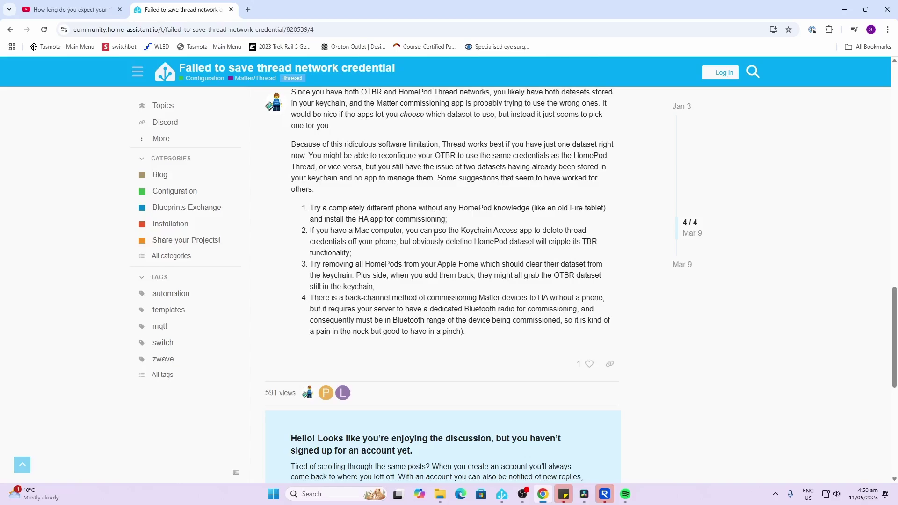
{"action": "scroll", "coordinate": [434, 232], "scroll_direction": "down", "scroll_amount": 1}
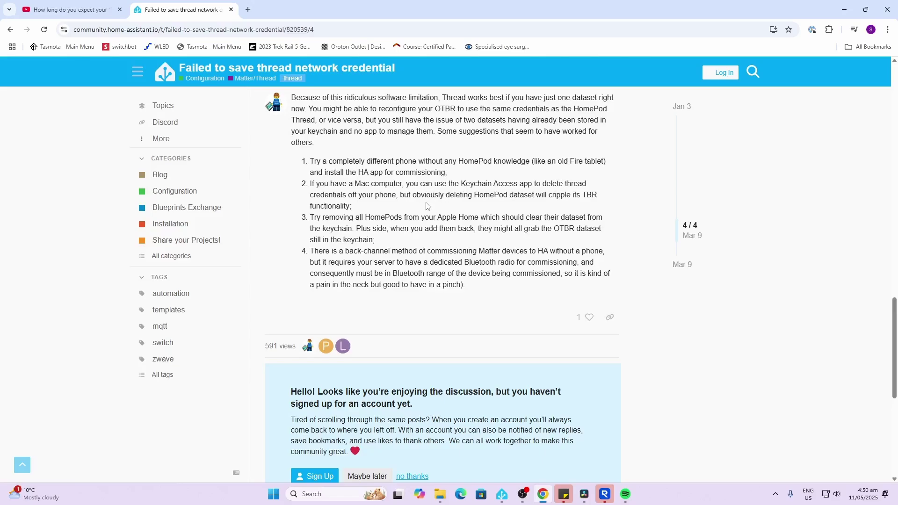
{"action": "scroll", "coordinate": [427, 206], "scroll_direction": "down", "scroll_amount": 1}
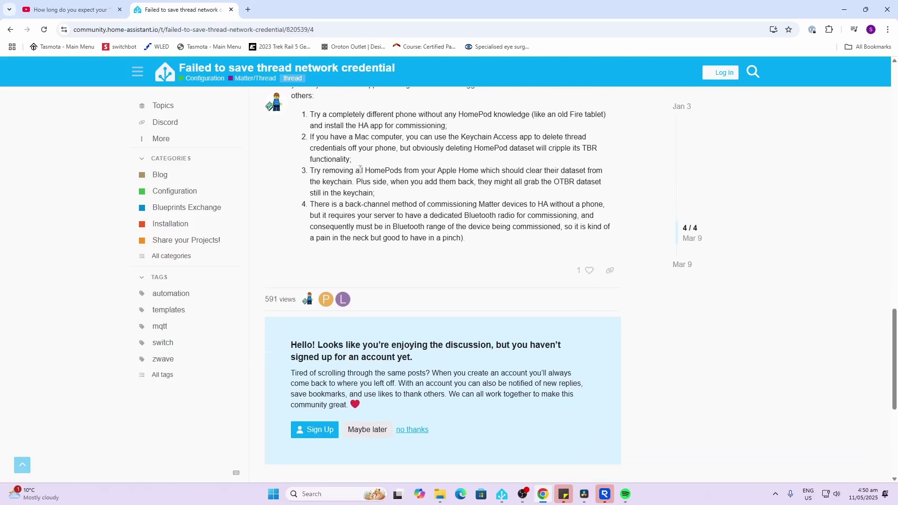